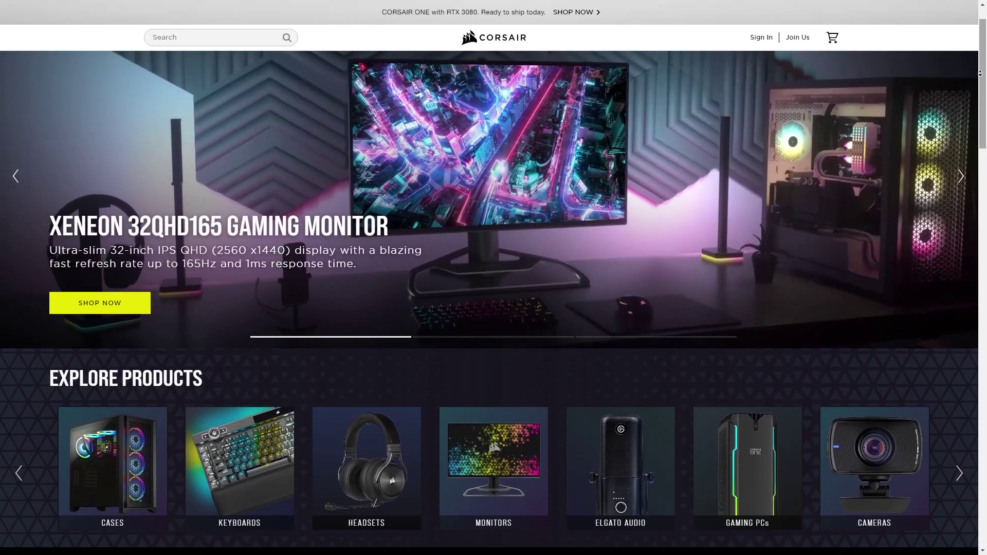
- Scroll the G-Keys page, then drag the Stream Deck window to the screen centre
scroll(980, 74, down, 10)
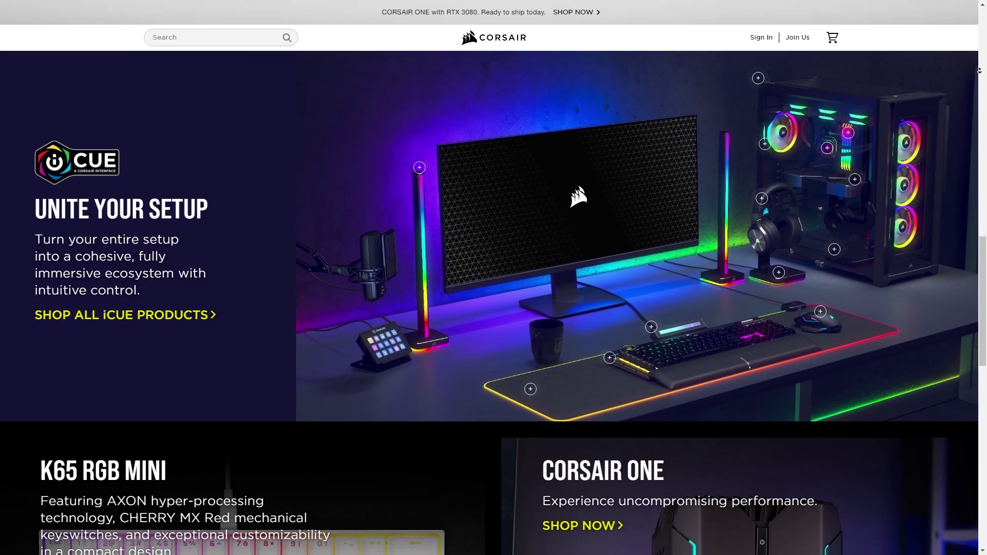
scroll(980, 71, down, 4)
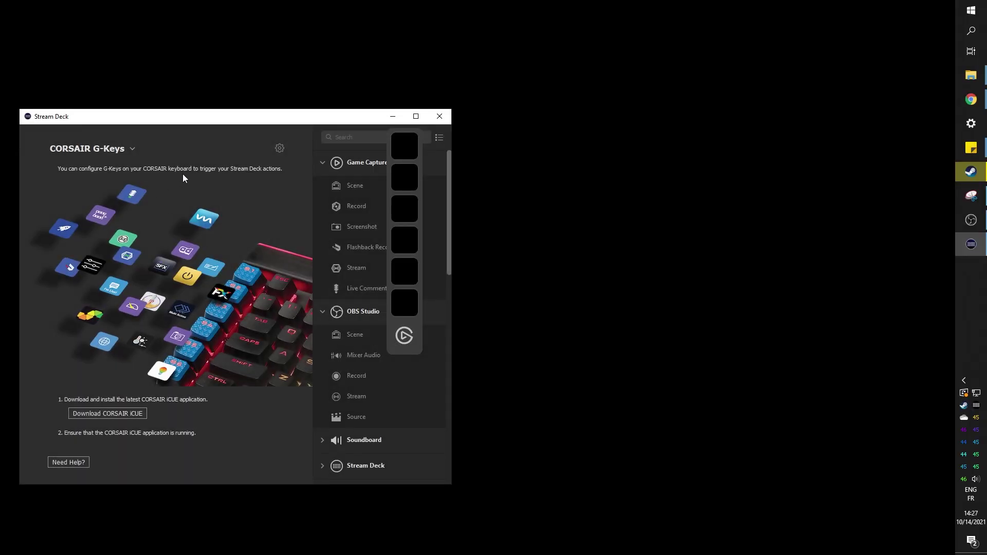
mouse_move(179, 119)
mouse_down()
mouse_move(396, 107)
mouse_move(194, 132)
mouse_up()
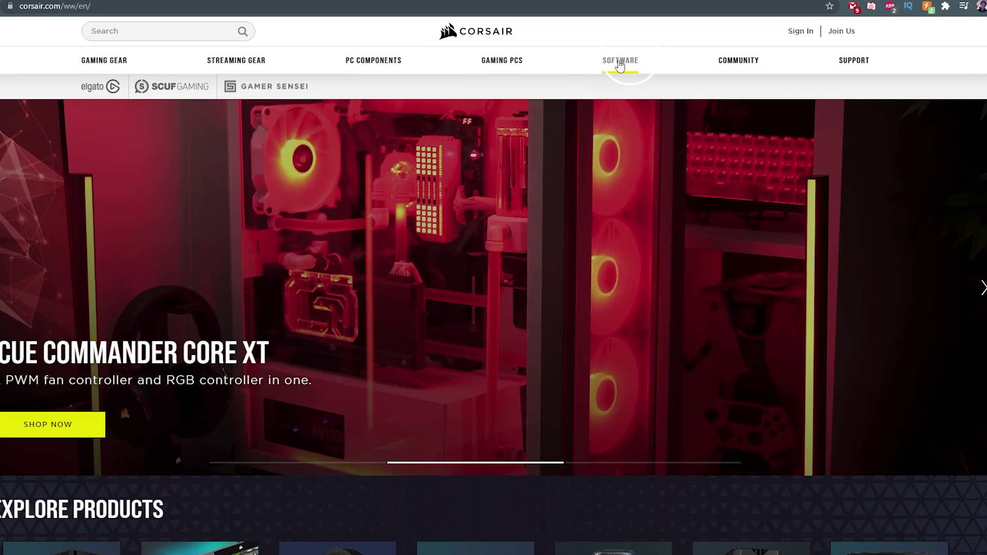
- Go to Corsair's Download Software page and scroll down to the iCUE versions
mouse_move(607, 78)
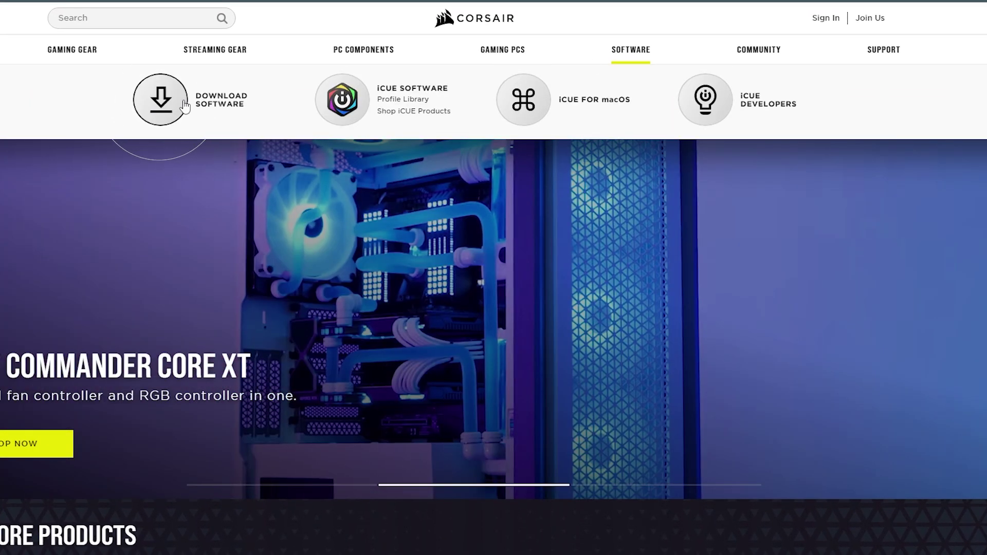
click(156, 120)
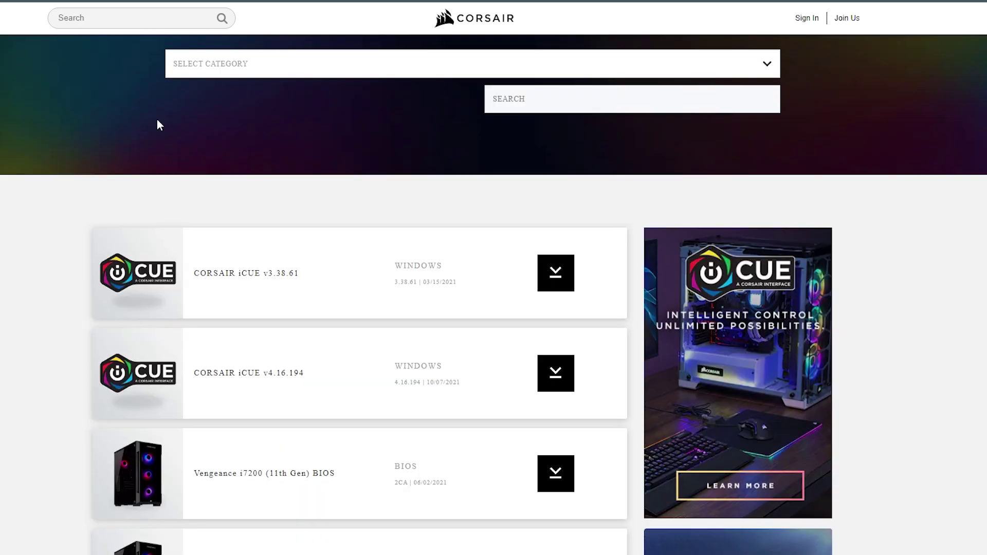
scroll(119, 325, down, 4)
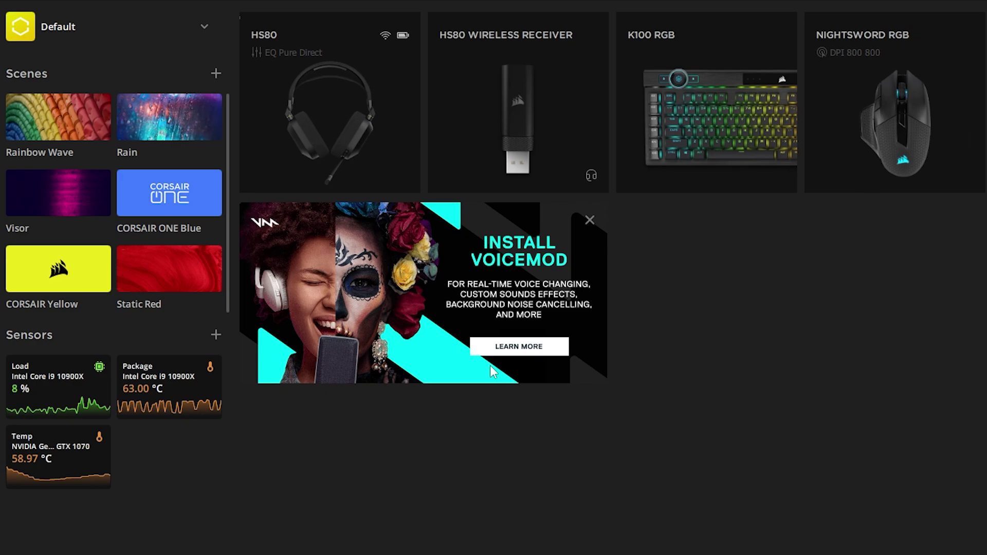
- Open the Voicemod integration page from LEARN MORE on iCUE's Install Voicemod banner
click(520, 348)
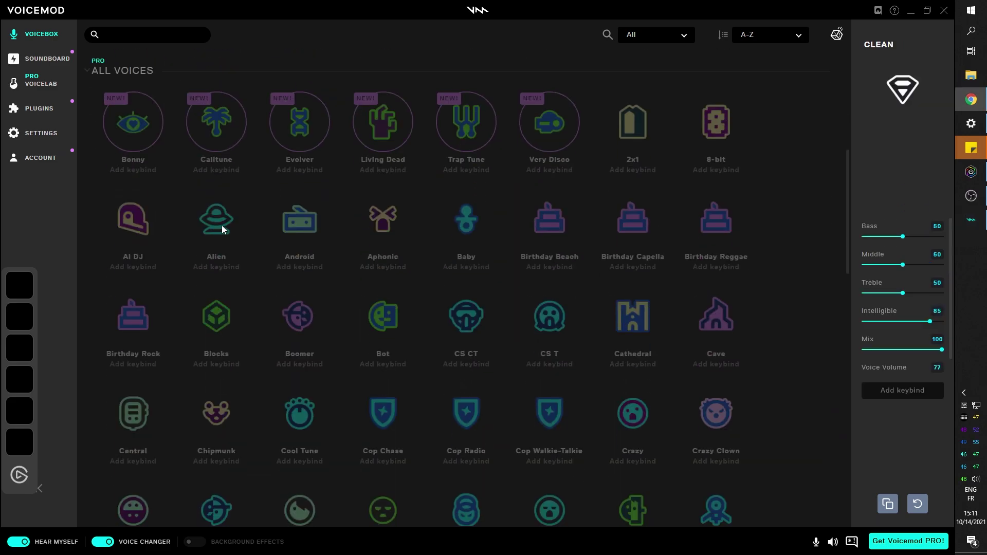
- Scroll down Voicemod's All Voices list and back up to today's free voices
scroll(222, 226, down, 15)
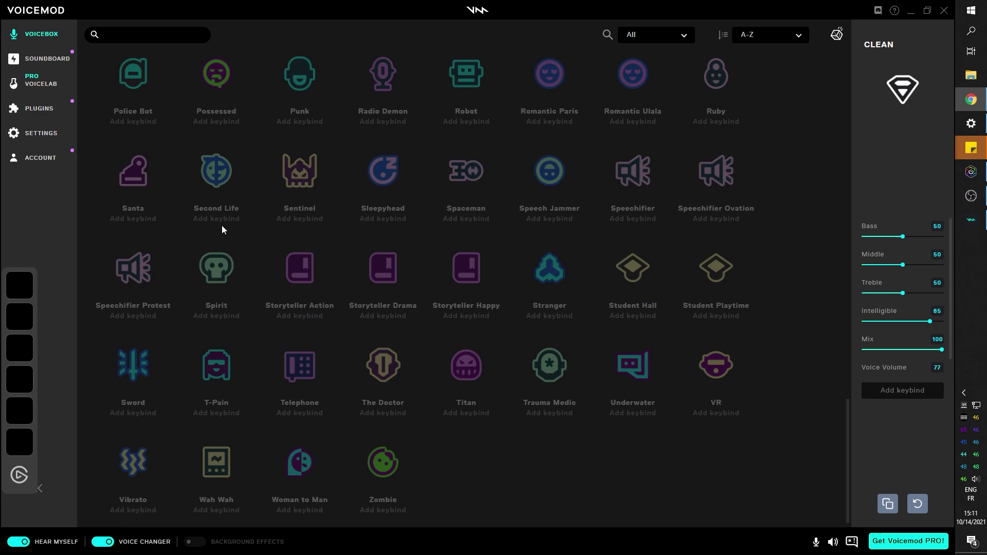
scroll(222, 229, up, 15)
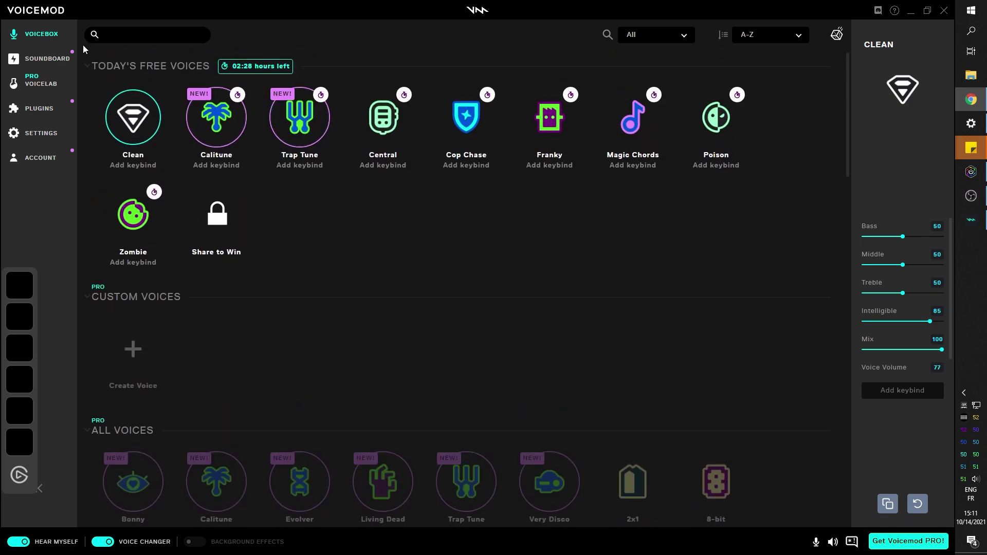
- View the Soundboard with its intro popup dismissed, then go to the PRO Voicelab page
click(44, 61)
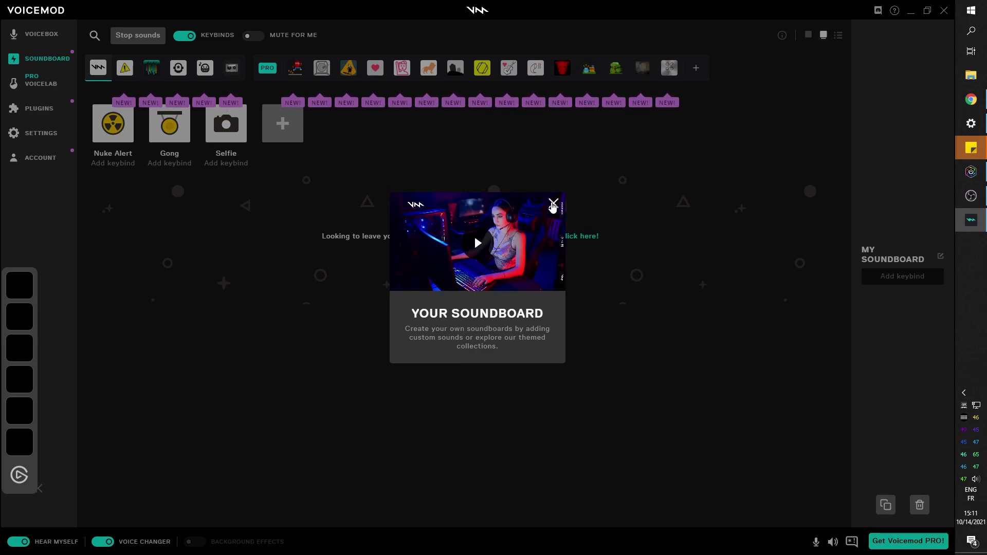
click(553, 205)
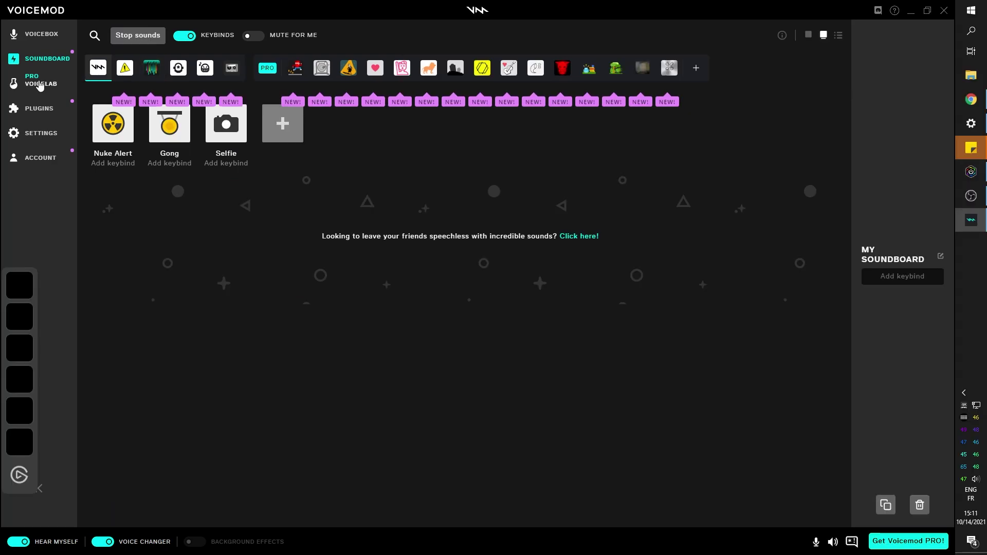
click(41, 84)
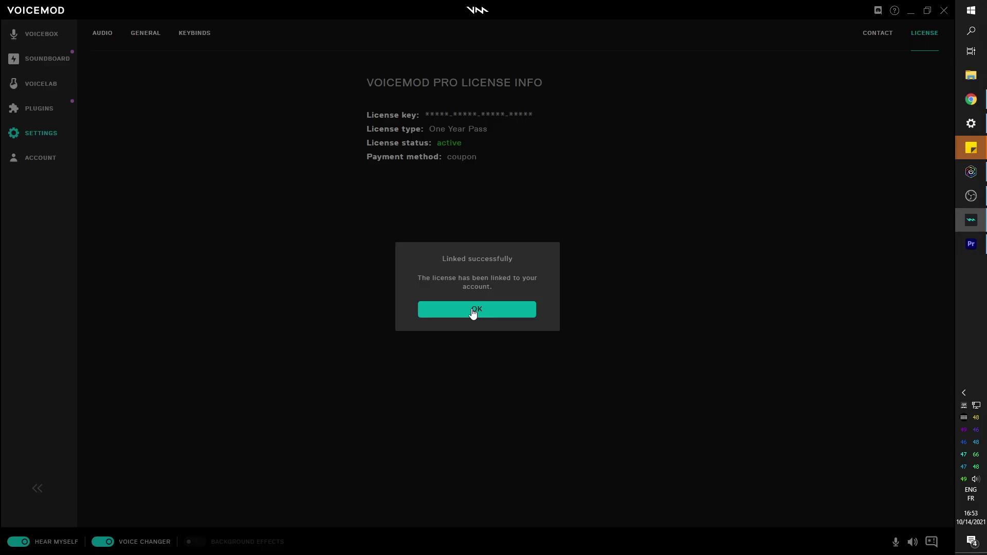
- Confirm the 'Linked successfully' message and scroll through the Voicebox voice list
click(474, 310)
click(39, 35)
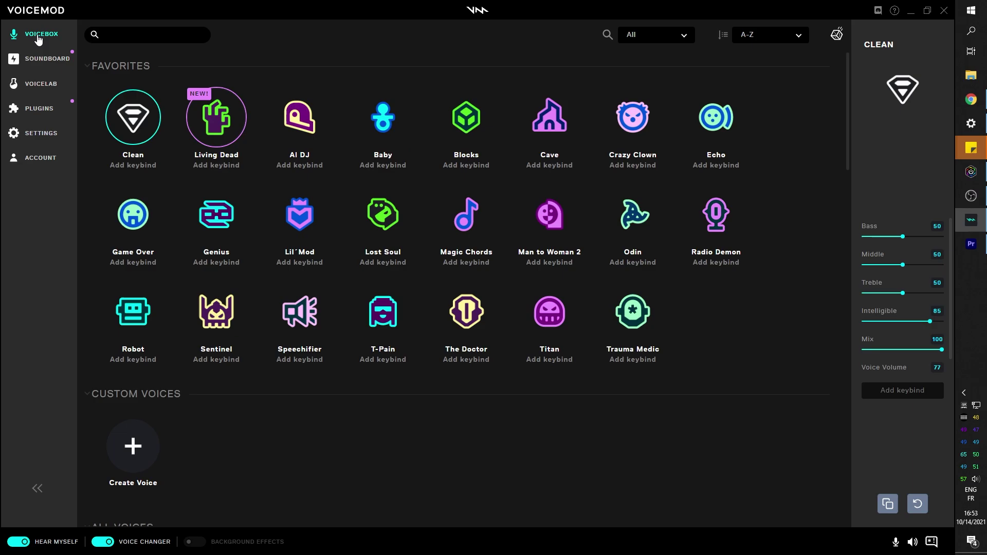
scroll(278, 197, down, 5)
scroll(278, 196, down, 20)
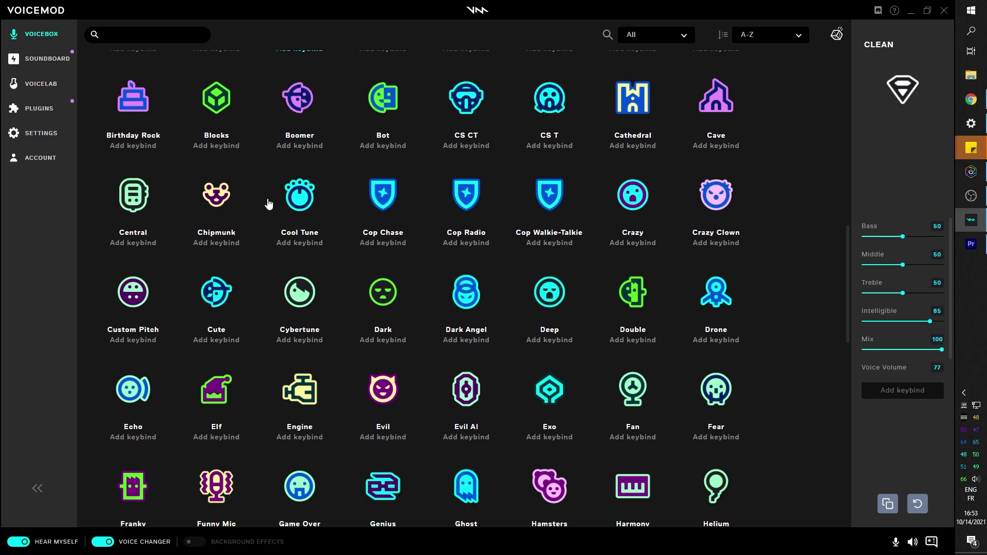
scroll(269, 204, up, 20)
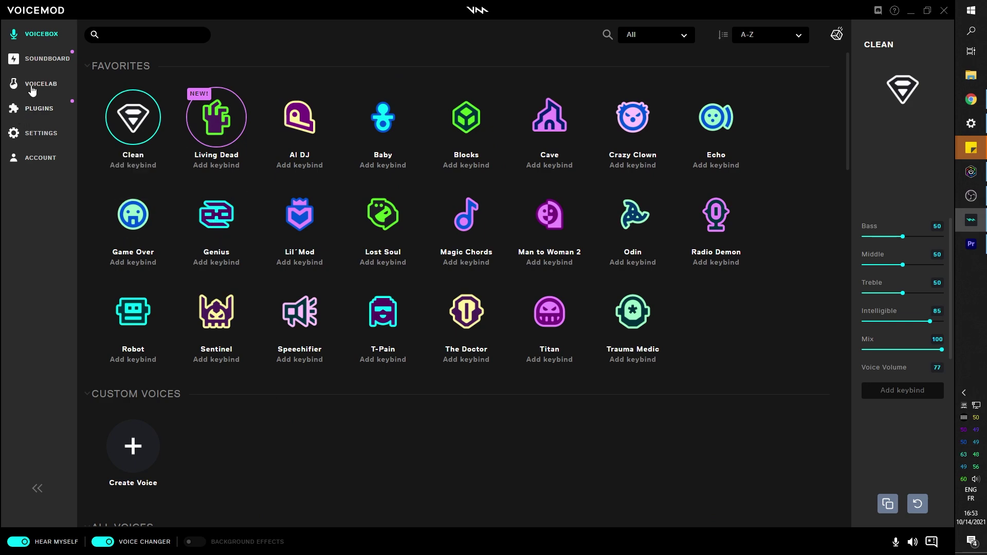
- Try the VoiceLab effects Voicetune, Delay and Vocoder
click(31, 87)
click(102, 56)
click(107, 58)
click(102, 83)
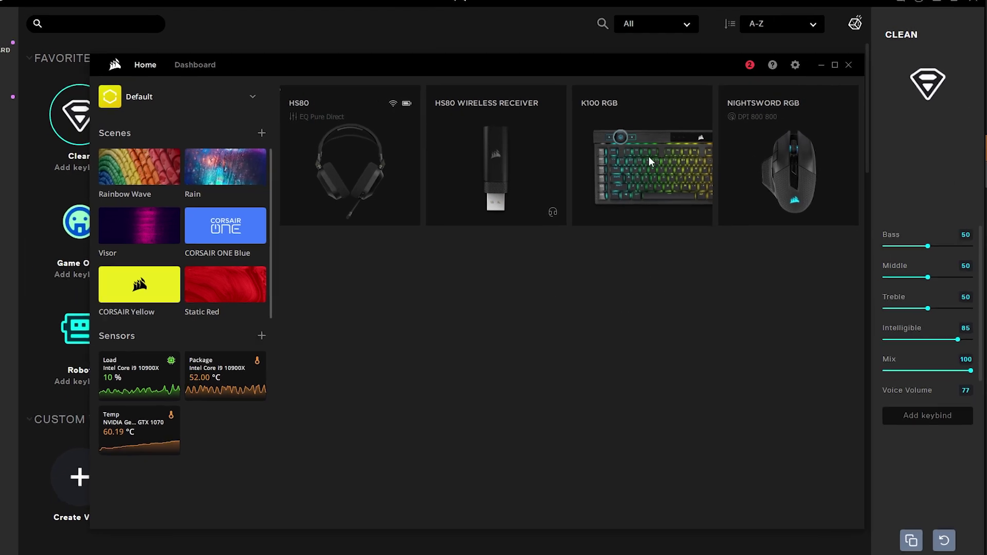
- Open Key Assignments for the K100 RGB keyboard from its Home dashboard card
mouse_move(621, 134)
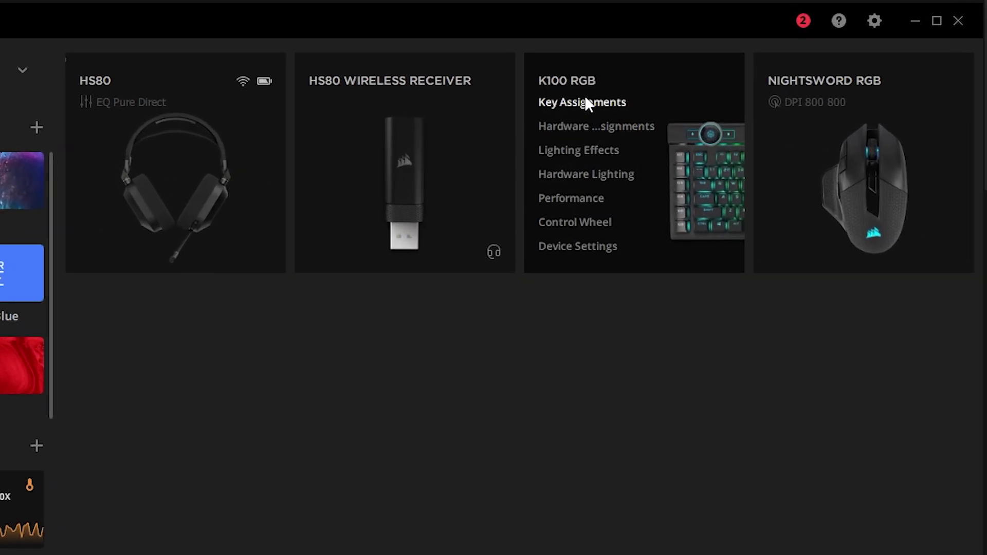
click(581, 103)
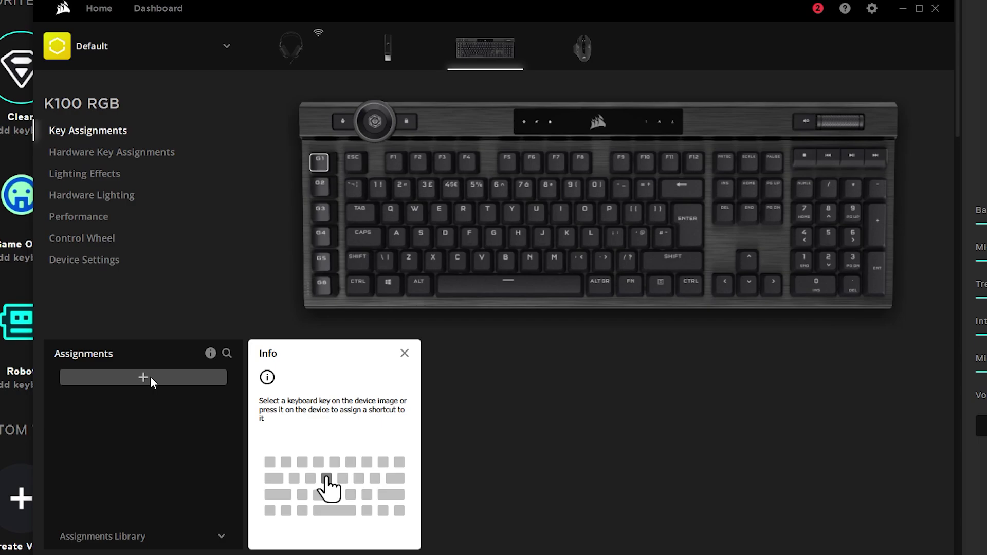
- Create New Assignment 1 and scroll the Assignment Type list to the Voicemod actions
click(150, 376)
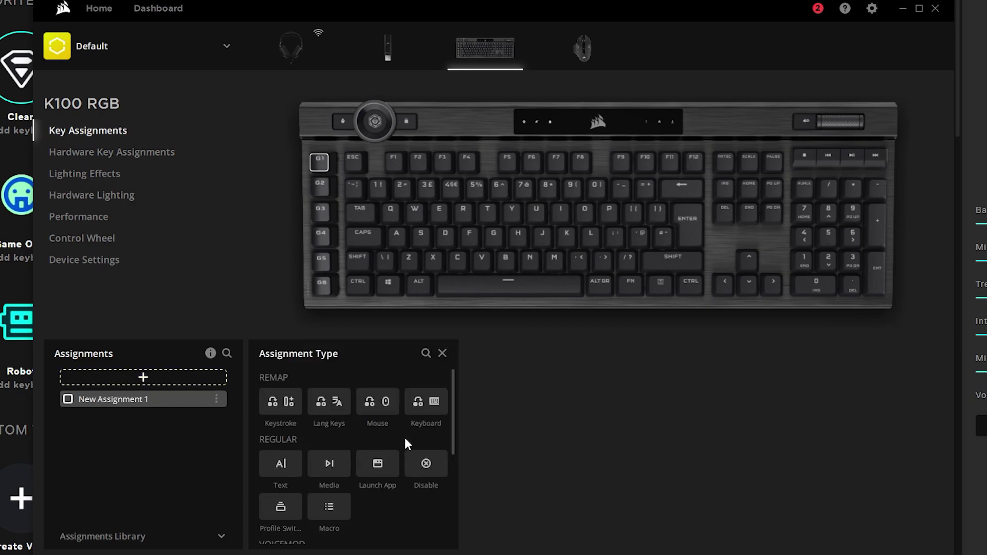
scroll(406, 437, down, 3)
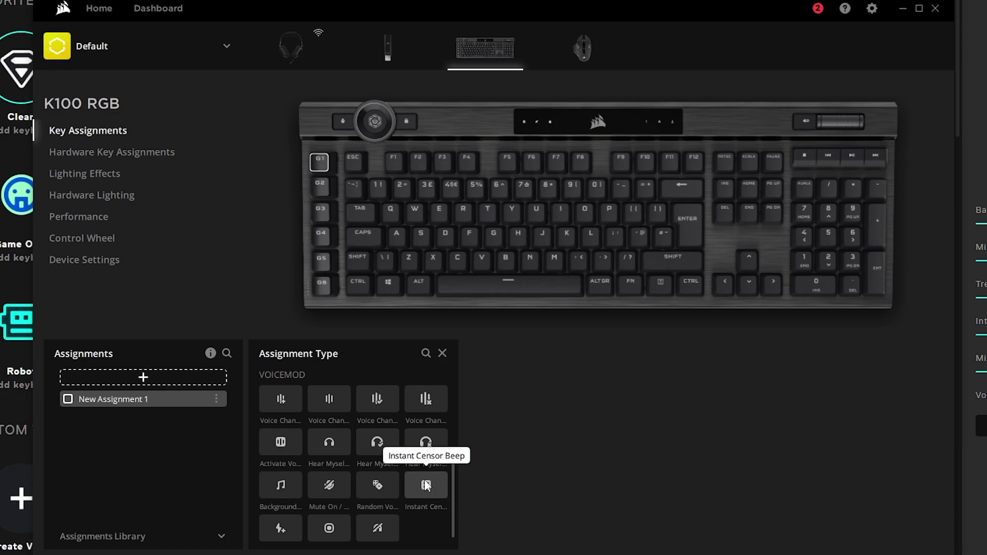
scroll(426, 485, down, 1)
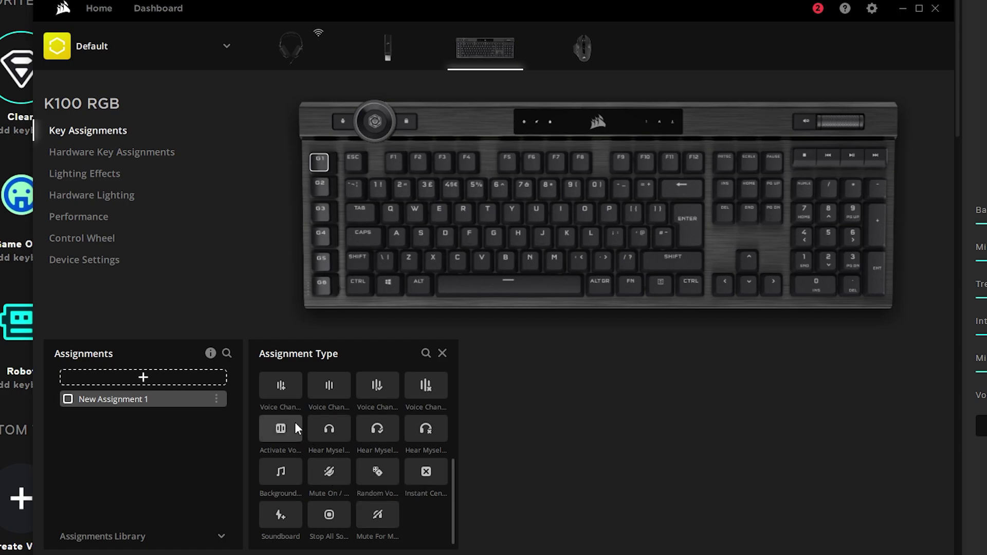
- Assign the Voicemod Voice Changer On/Off action to the K100's G2 key
click(330, 389)
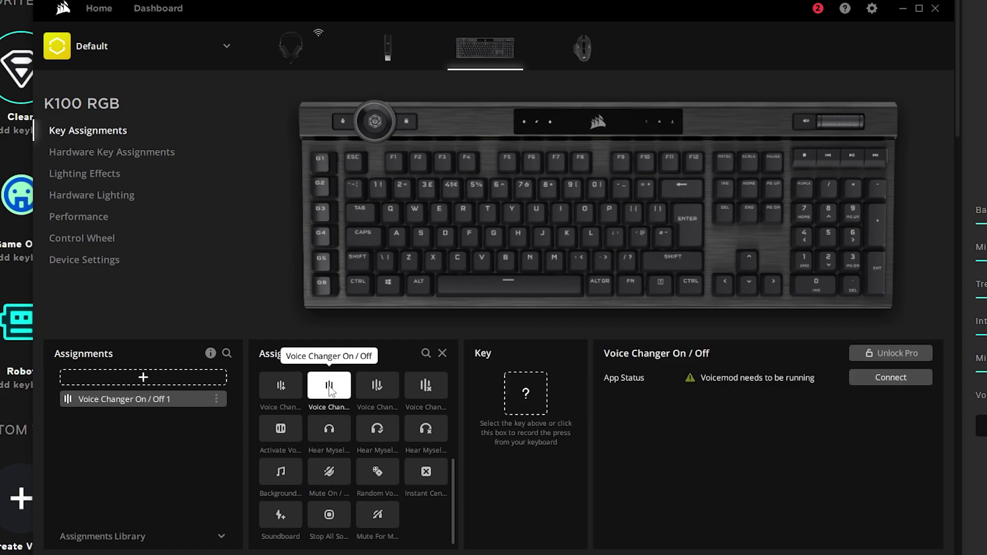
click(317, 165)
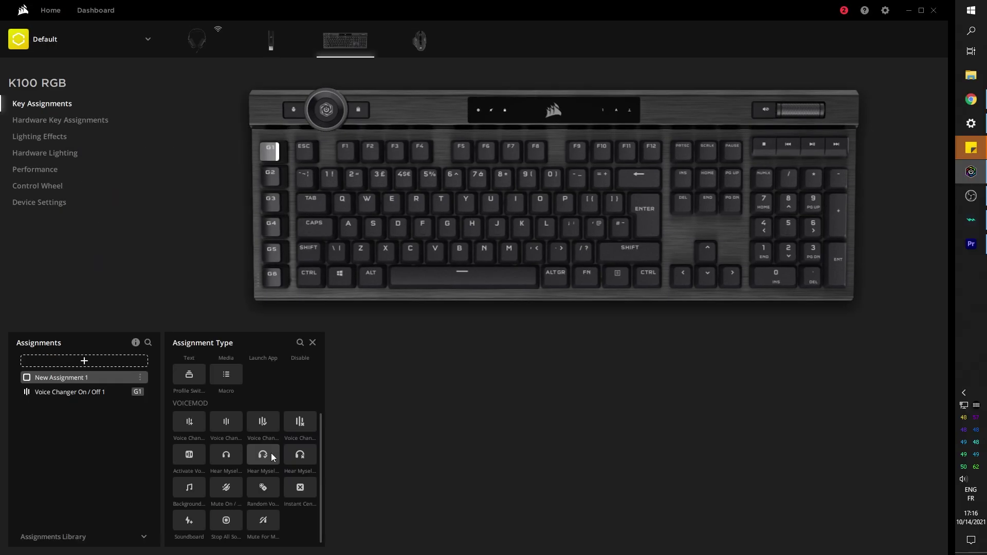
click(189, 423)
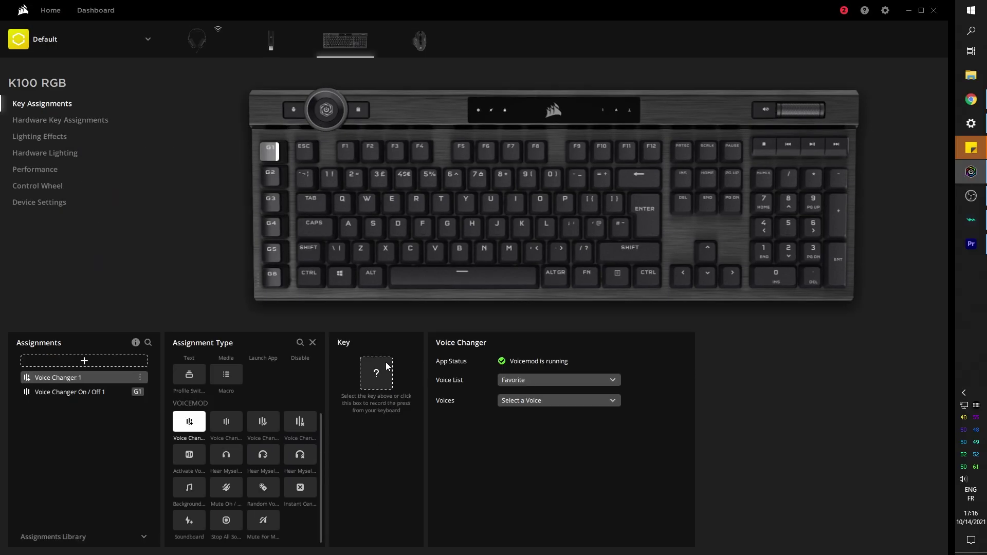
click(371, 379)
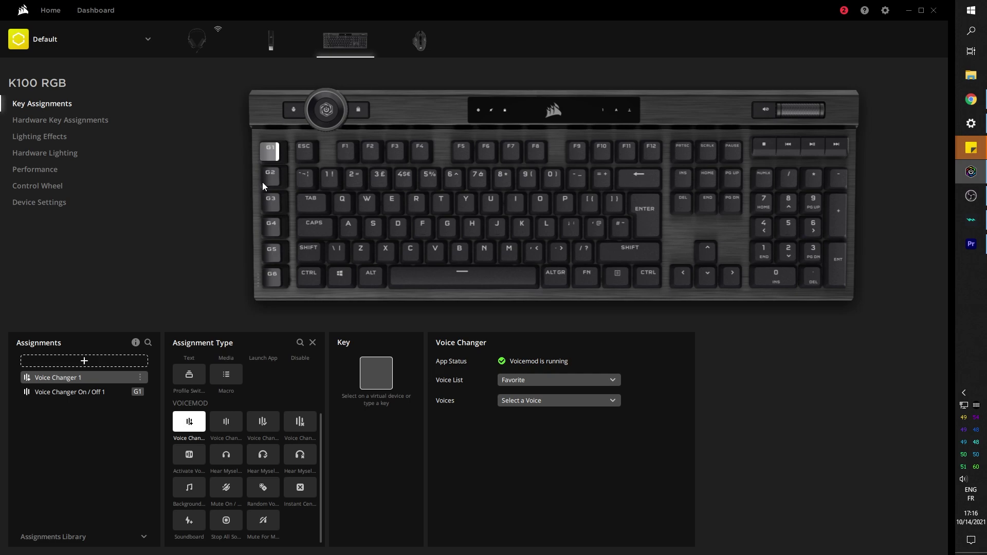
- Browse the Voices dropdown for the assignment without picking a voice
click(612, 401)
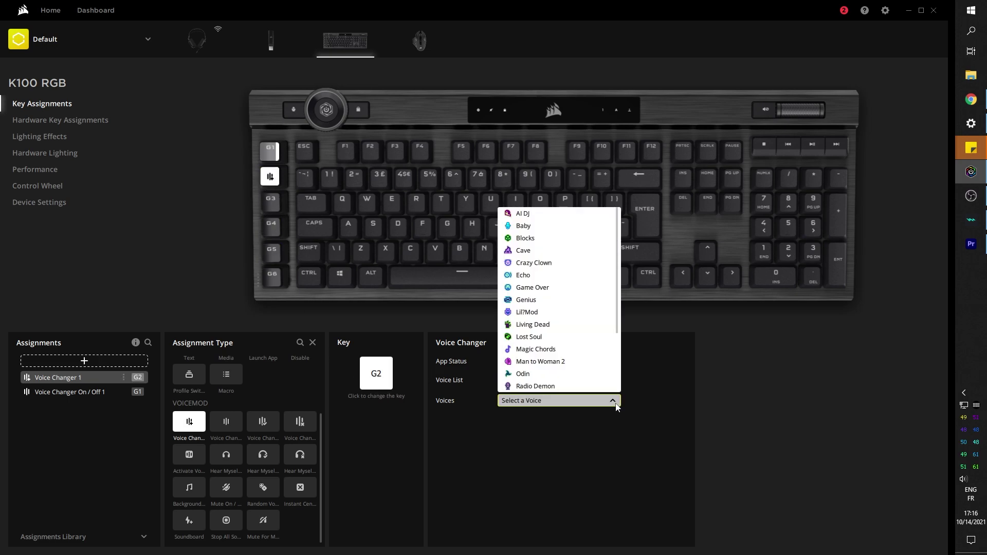
scroll(575, 284, down, 7)
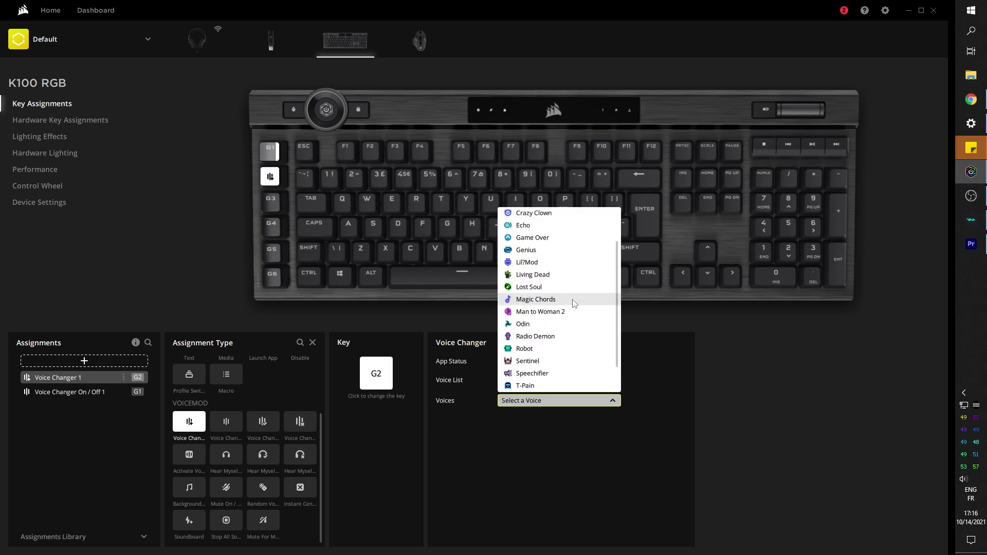
scroll(576, 381, up, 7)
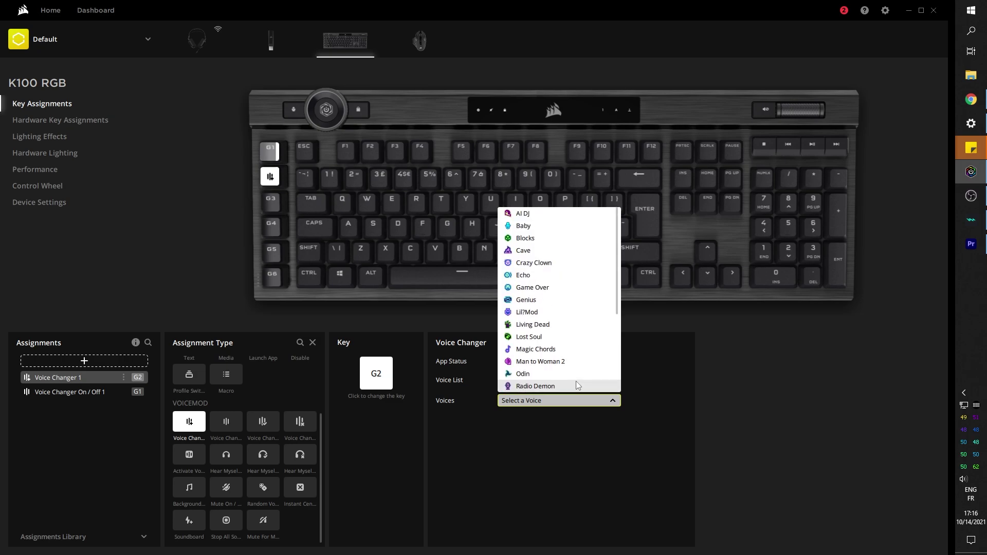
scroll(576, 381, down, 7)
click(616, 404)
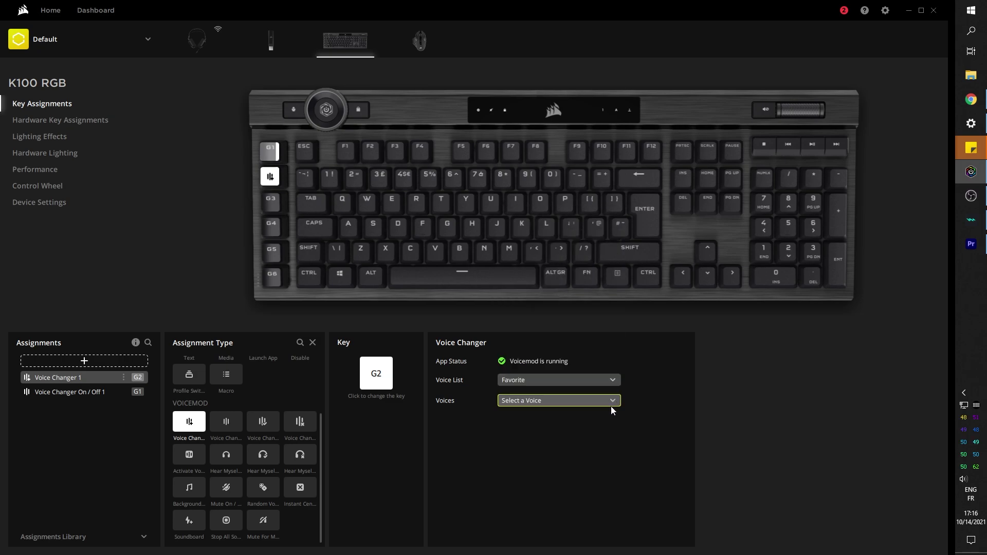
click(616, 382)
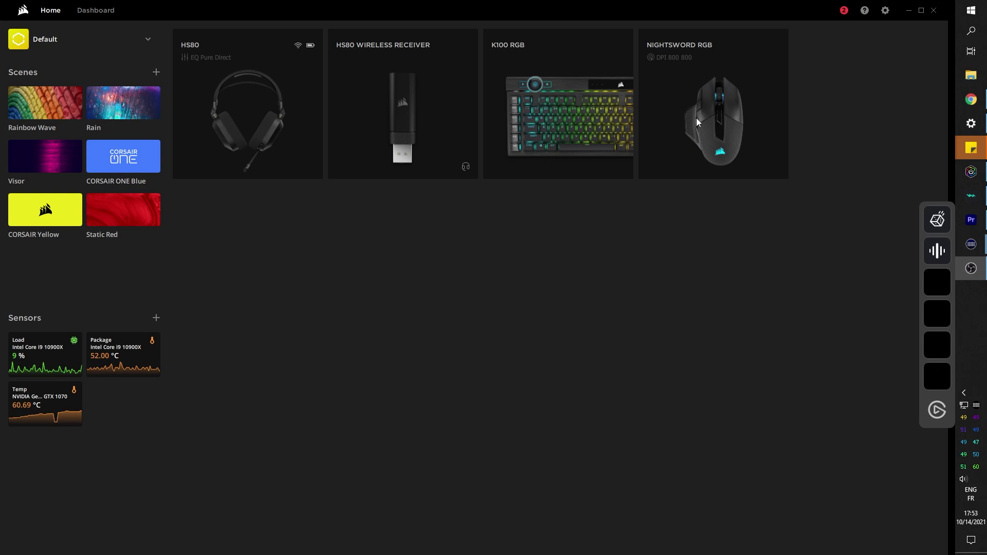
- Open the Nightsword RGB mouse's Key Assignments from its Home dashboard card
mouse_move(687, 107)
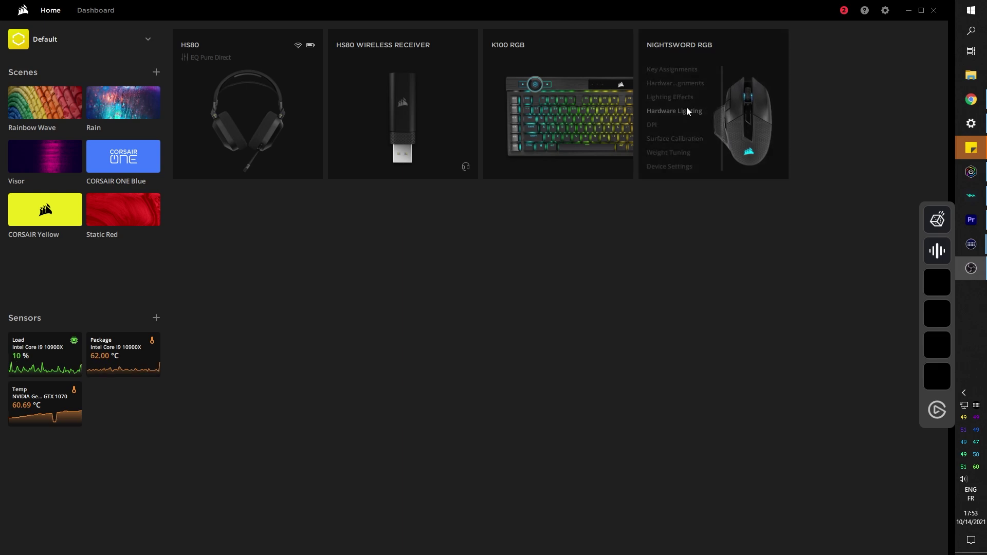
click(664, 70)
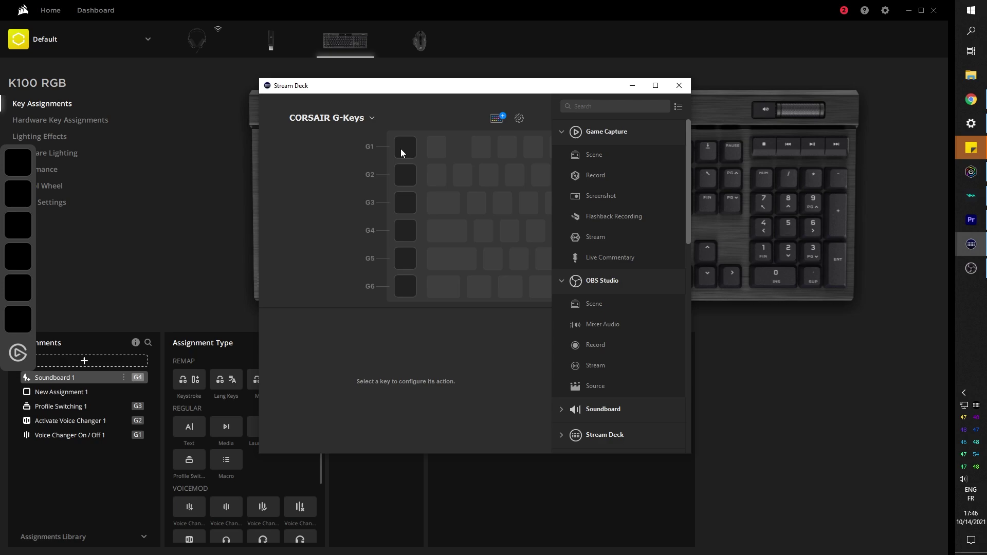
- Assign the Voicemod Random Voice action to G1 and Voice Changer On/Off to G2
click(401, 152)
click(405, 239)
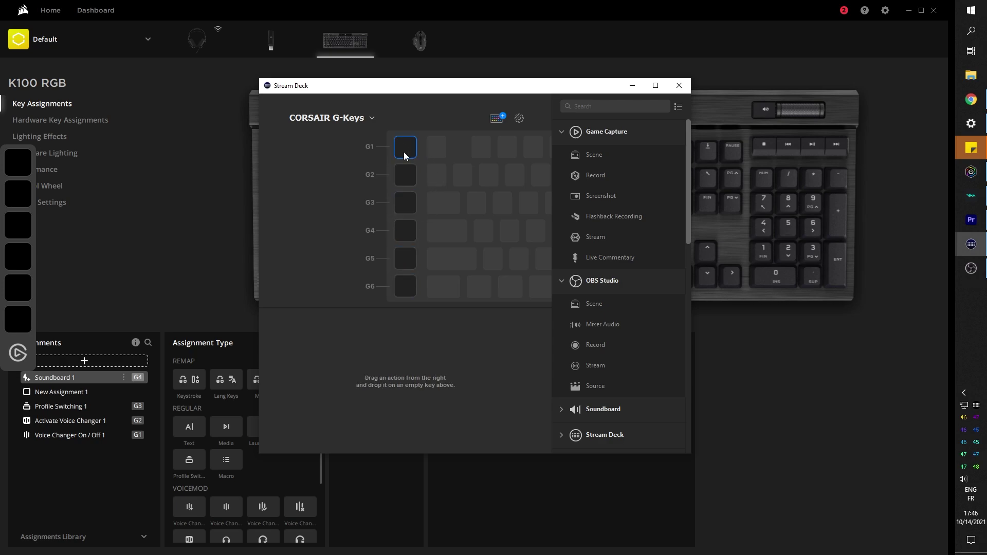
scroll(607, 273, down, 10)
click(561, 250)
scroll(598, 282, down, 3)
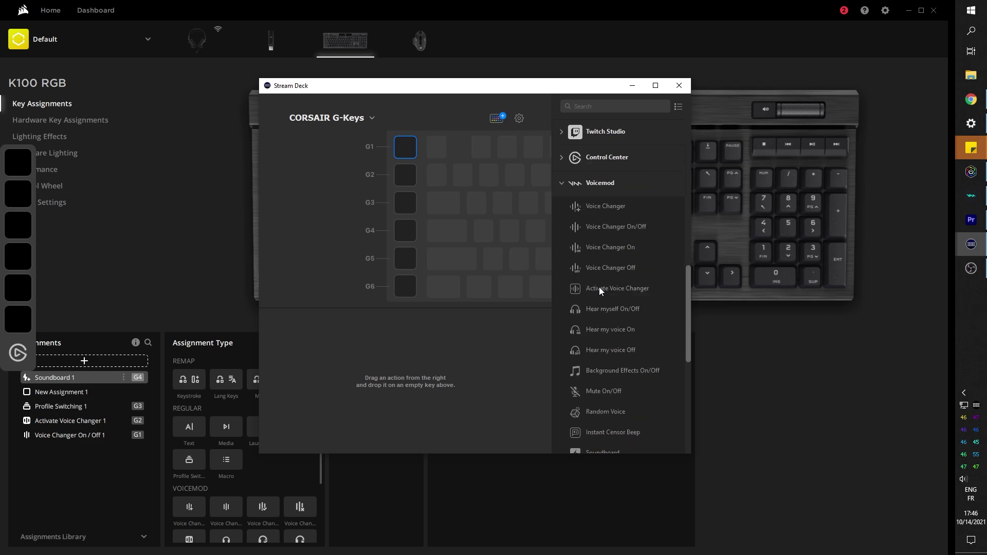
scroll(600, 294, down, 1)
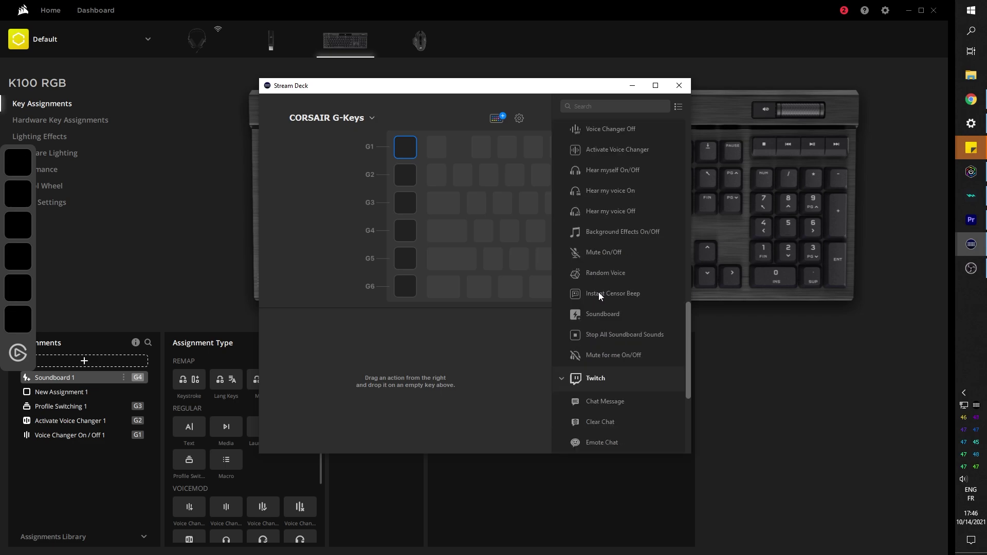
scroll(590, 355, up, 1)
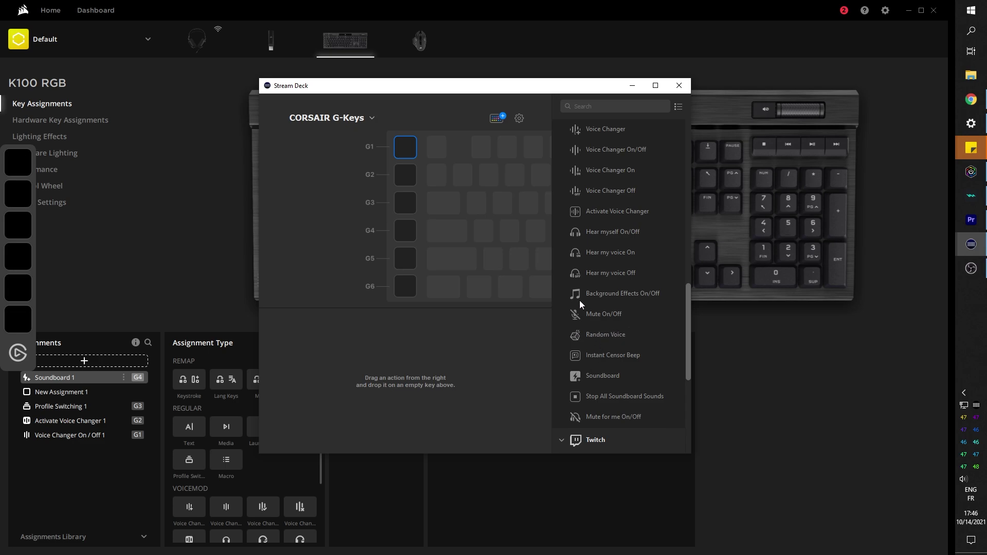
drag(598, 335, 396, 148)
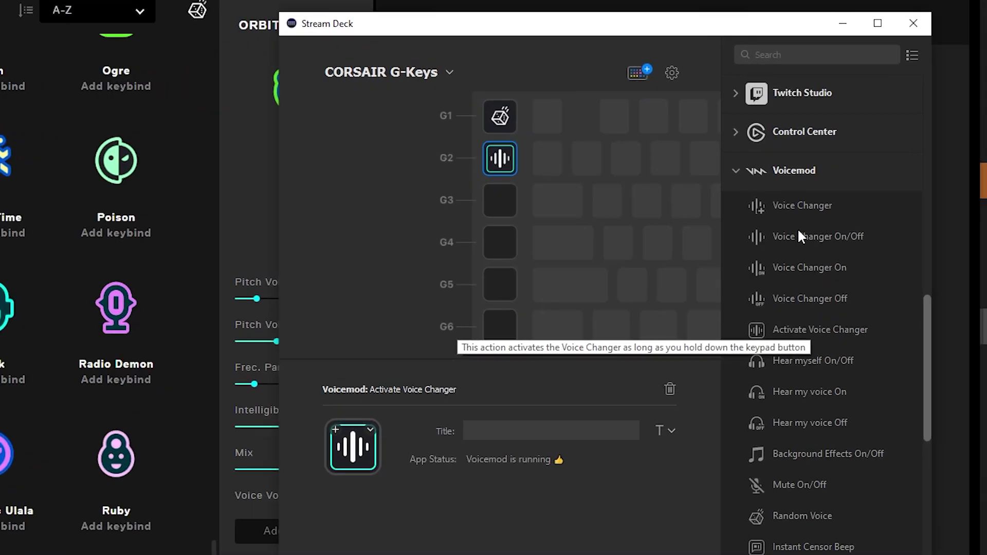
drag(799, 234, 504, 162)
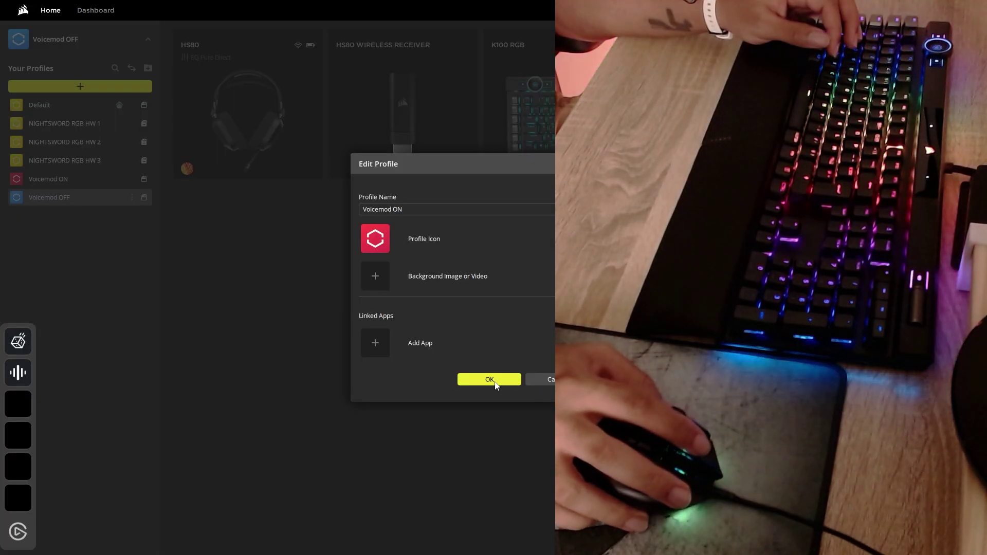
- Save the Voicemod ON profile and keep red as the K100's static lighting colour
click(496, 383)
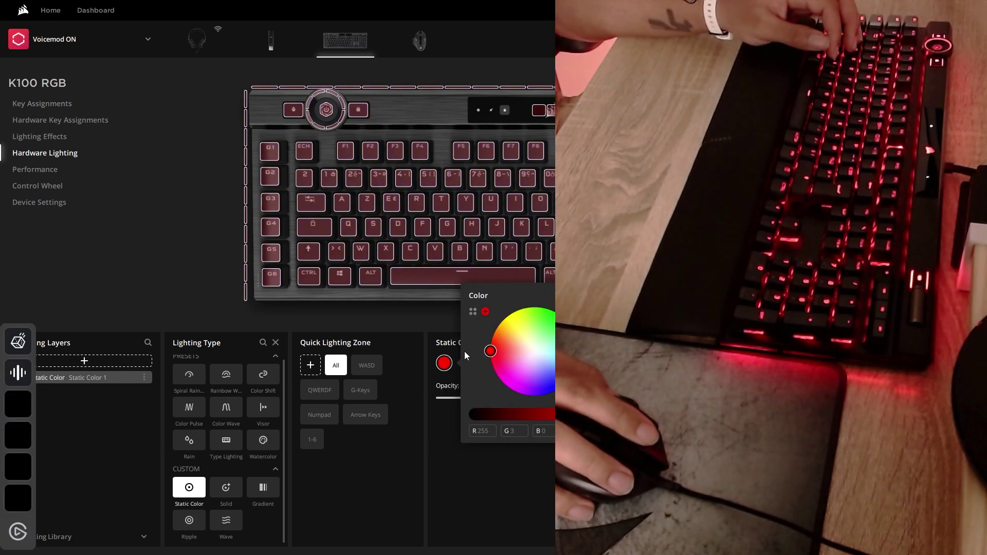
click(458, 471)
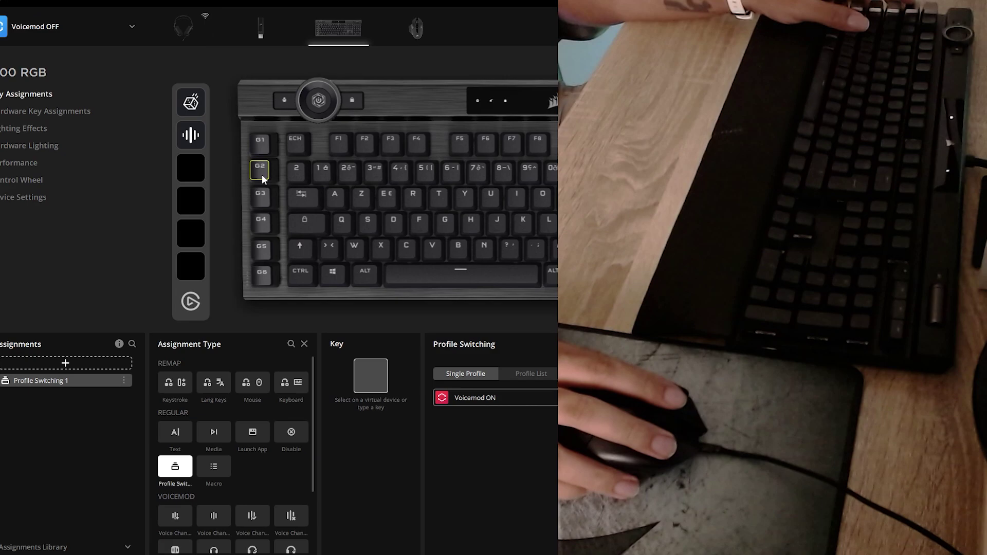
- Record G2 as the key that switches to the Voicemod ON profile
click(261, 175)
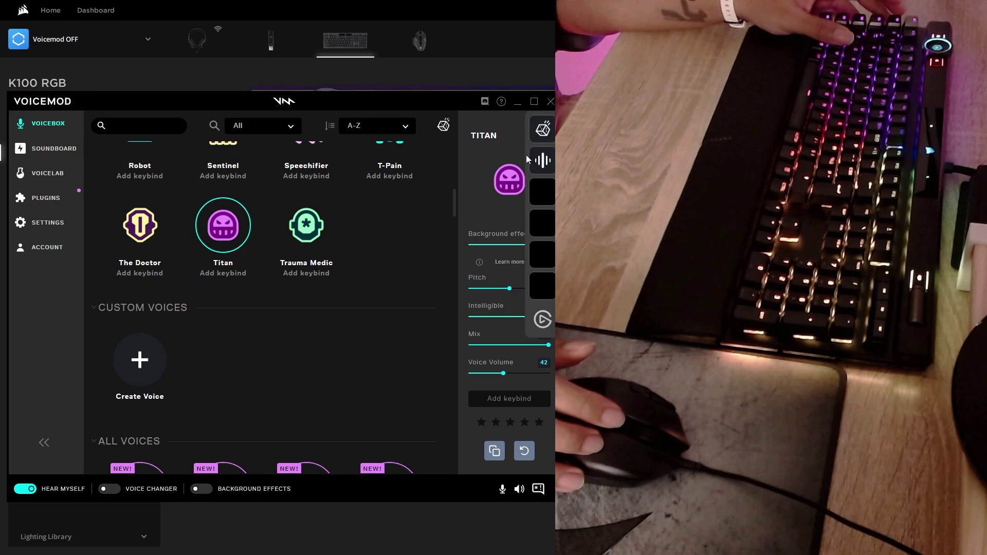
- Toggle the Voicemod voice changer on and off several times, finishing with it on
click(530, 157)
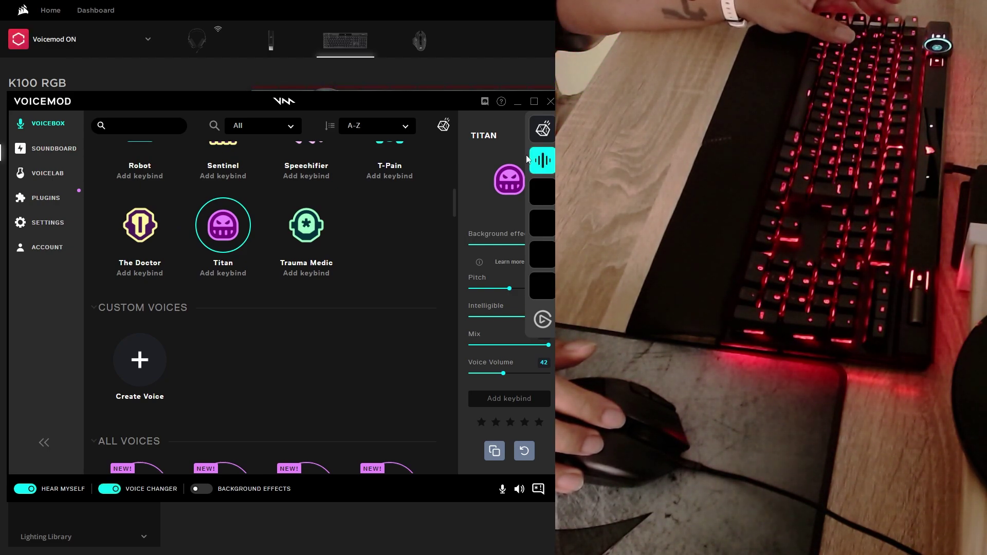
click(527, 155)
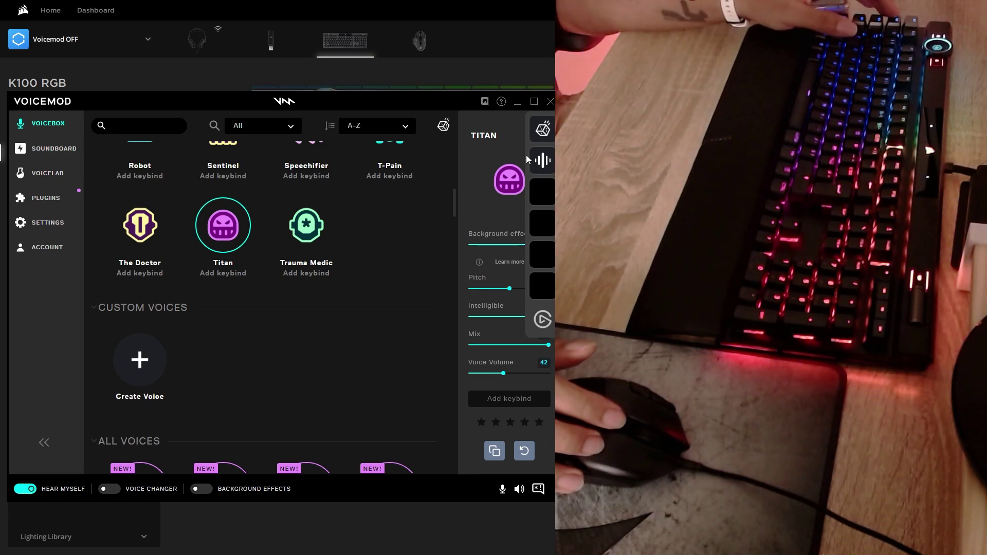
click(526, 156)
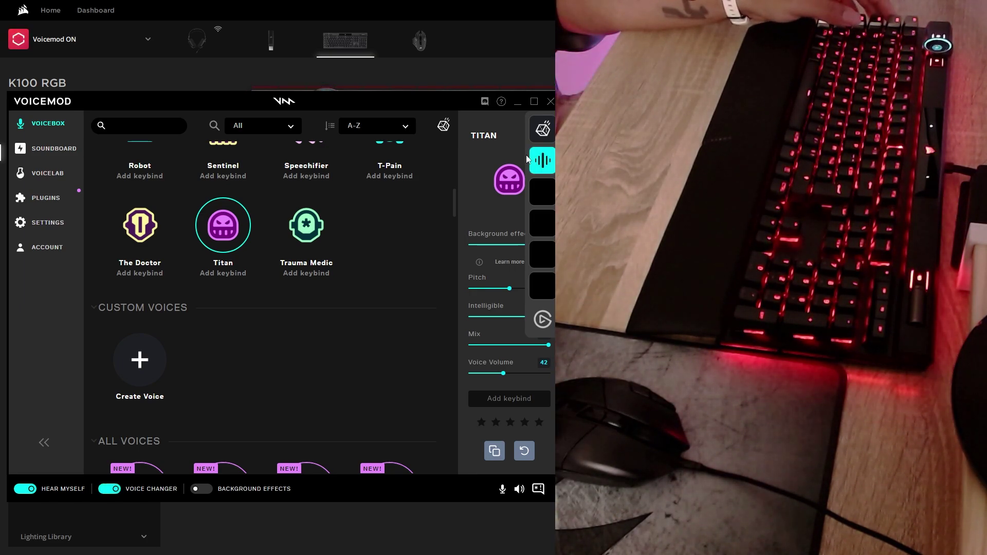
click(526, 155)
click(526, 156)
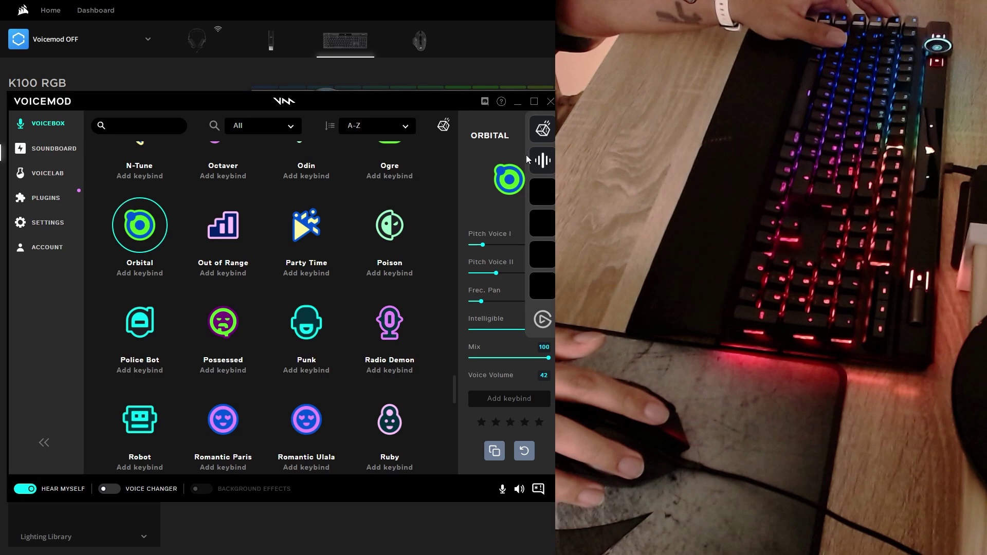